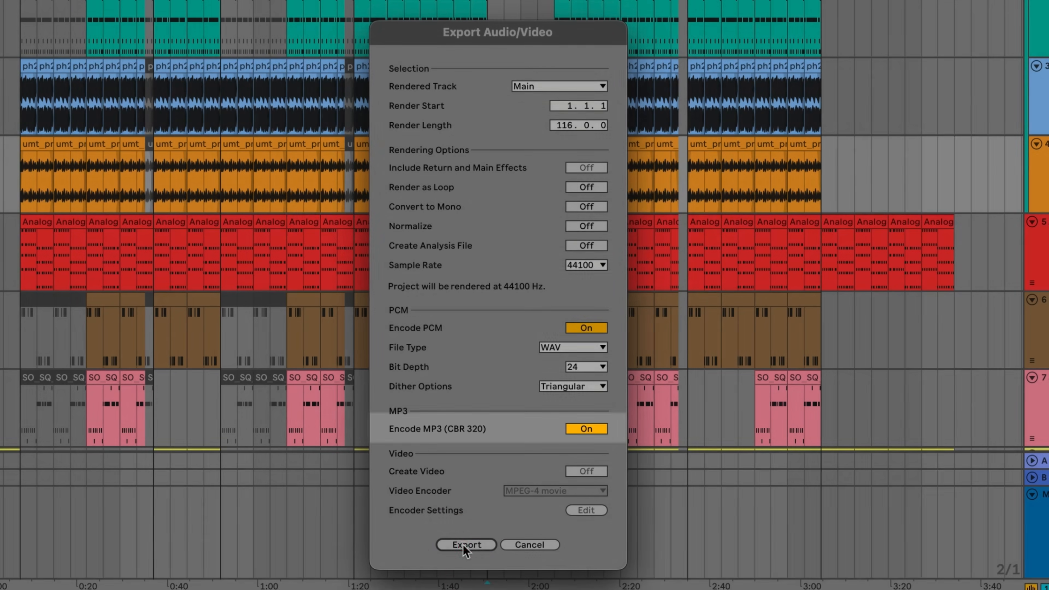
Export the Main track and save the audio as How Do I Make Music_Rough Mix in the project folder.
left_click(463, 546)
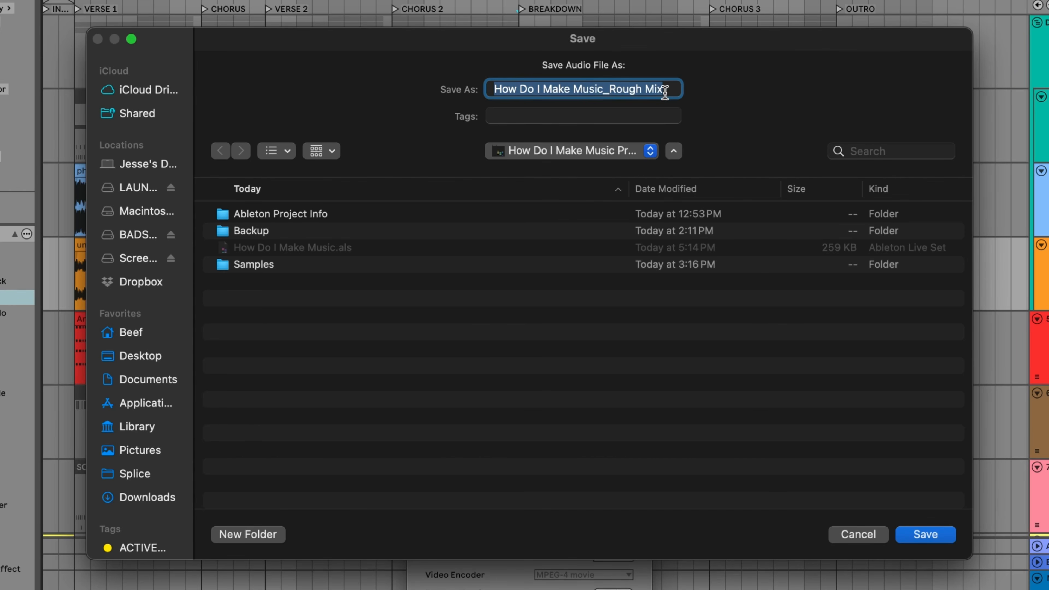
left_click(921, 536)
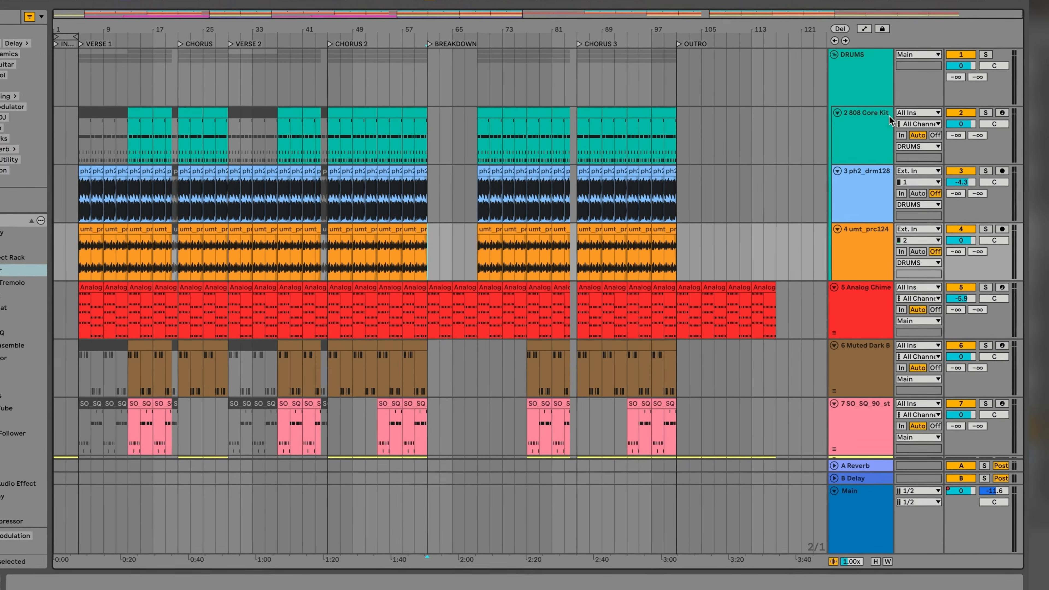
Select the DRUMS group together with tracks 5 to 8, both VOCALS tracks and the CHORUS VOCAL track.
left_click(861, 104)
scroll(826, 292, "down", 1)
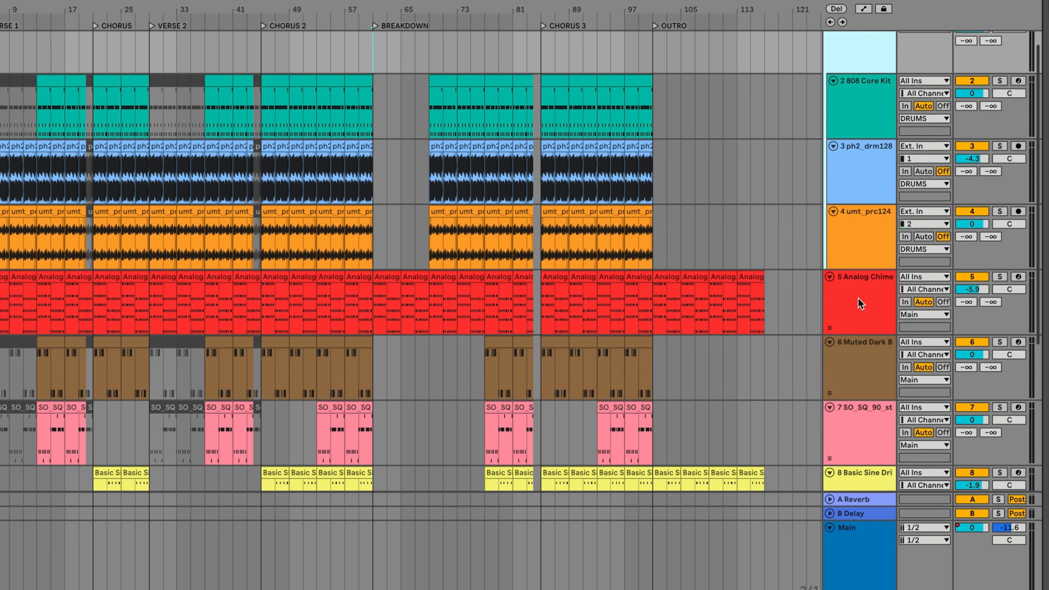
left_click(859, 303)
left_click(859, 365, "ctrl")
left_click(858, 420, "ctrl")
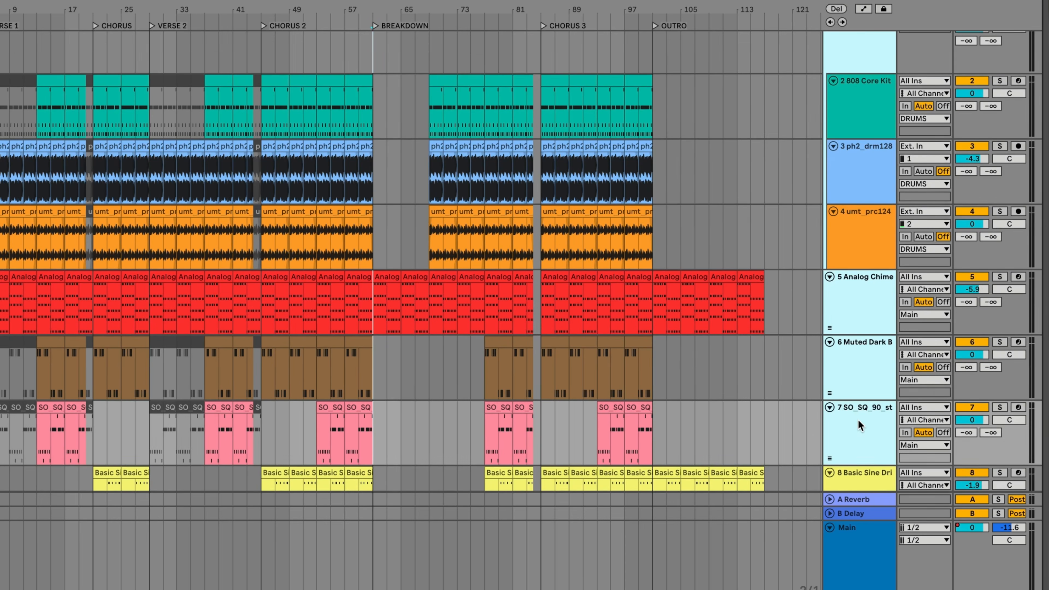
scroll(859, 417, "down", 3)
left_click(859, 417, "ctrl")
scroll(858, 417, "down", 3)
left_click(859, 408, "ctrl")
scroll(859, 408, "down", 3)
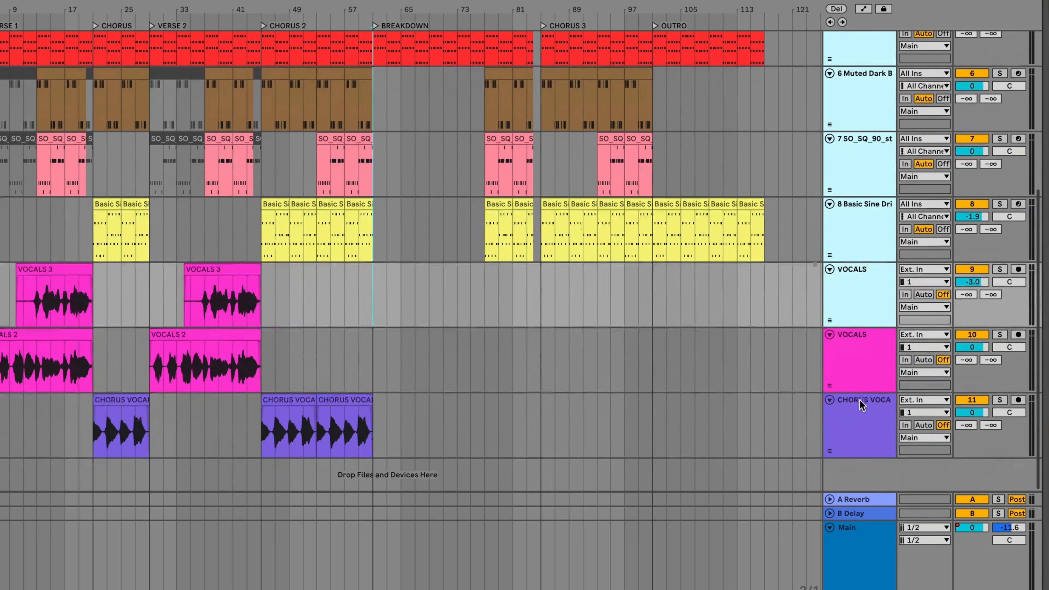
left_click(850, 368, "ctrl")
left_click(852, 417, "ctrl")
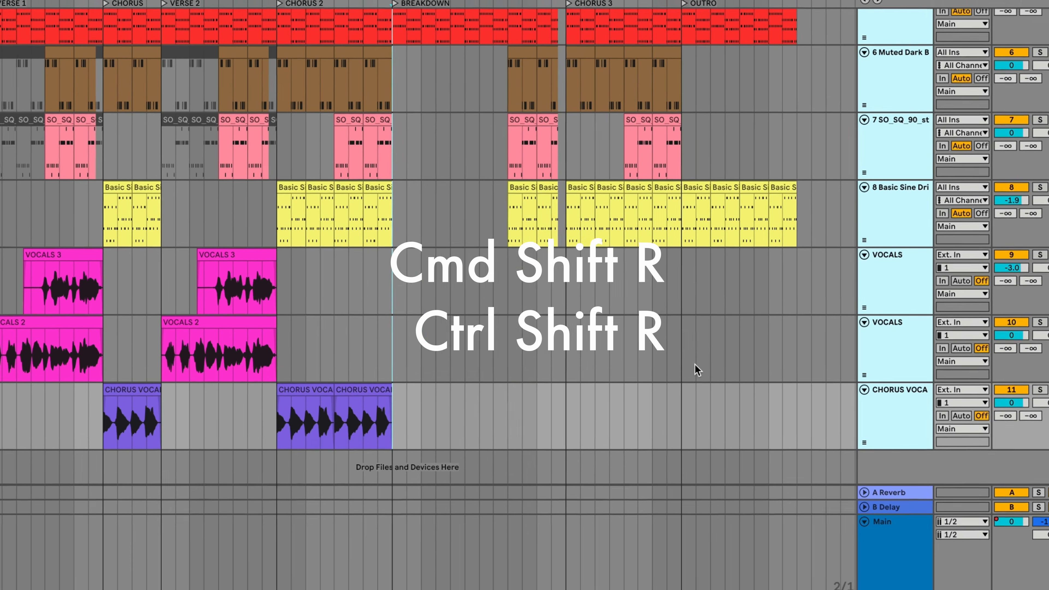
Set the audio export to render Selected Tracks Only and proceed to choosing the save location.
key("ctrl+shift+r")
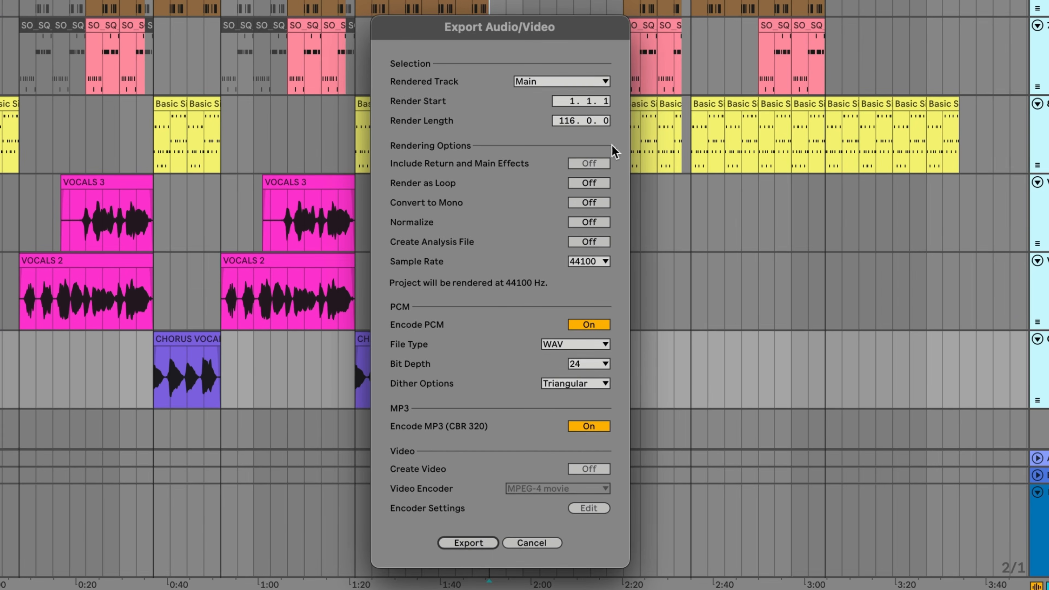
left_click(581, 83)
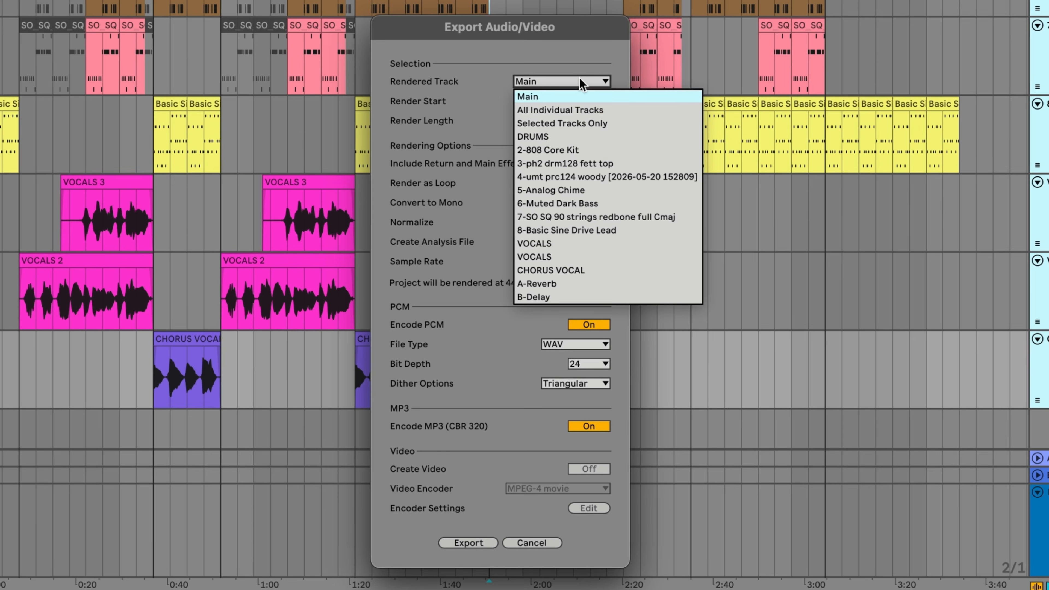
left_click(591, 122)
left_click(468, 543)
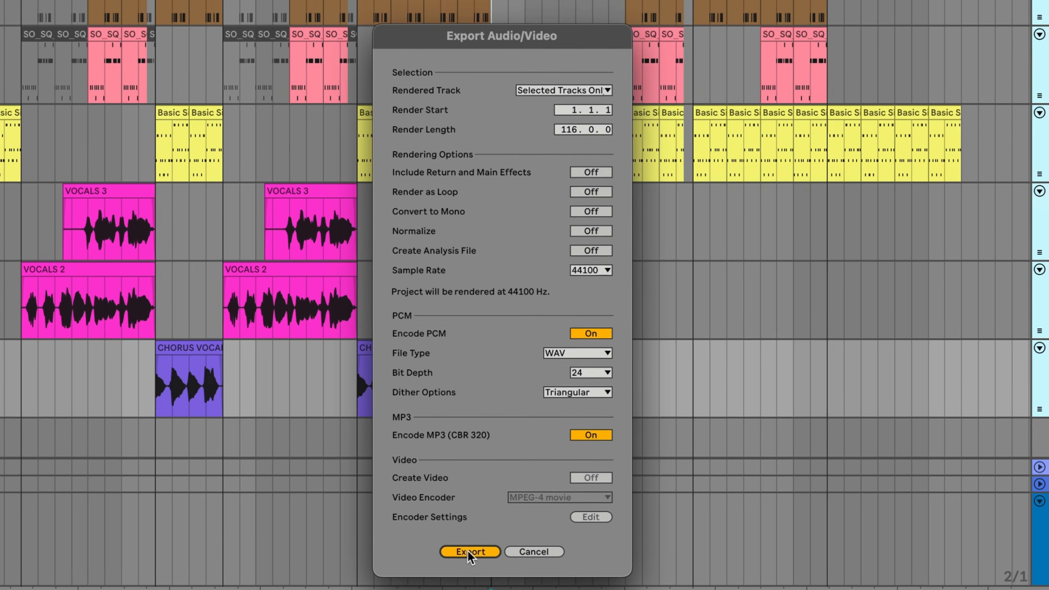
Create a folder whose name begins with HOW DO I MAKE MUSIC_ and save the exported track stems in it.
left_click(249, 554)
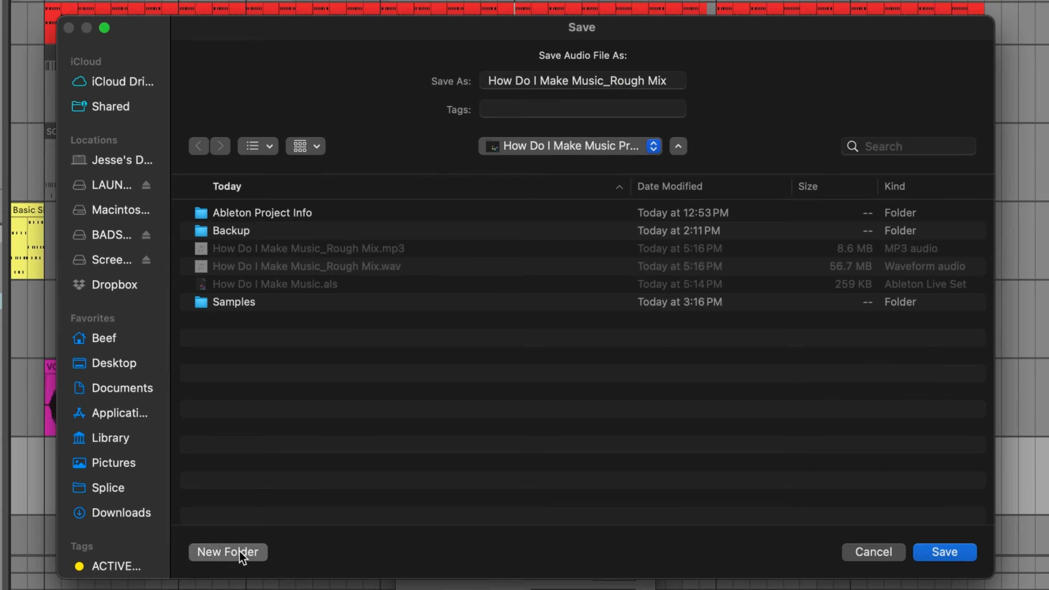
type("HOW DO I MAKE MUSIC_STEMS")
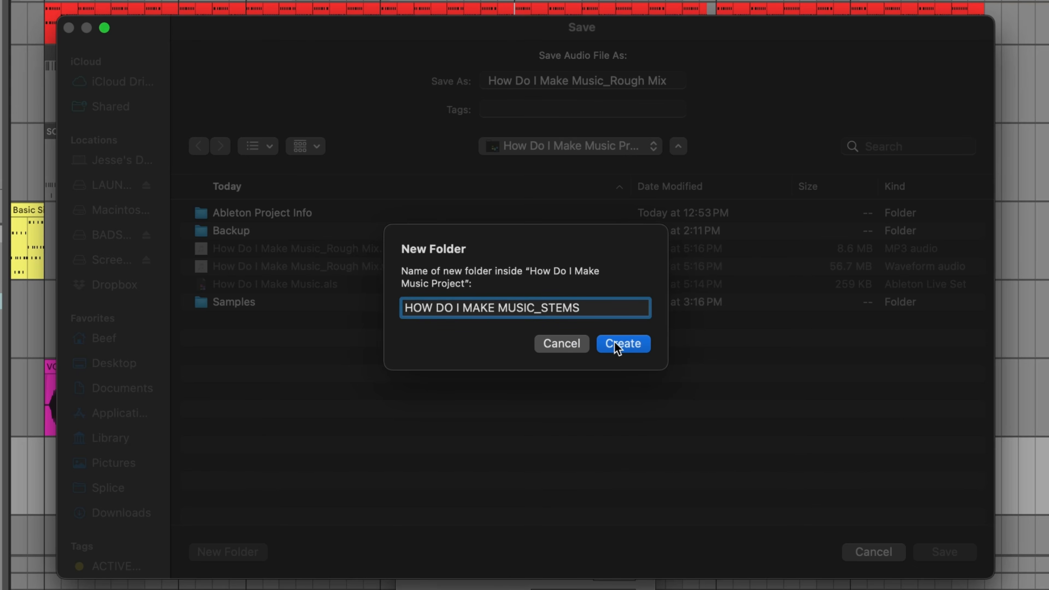
left_click(615, 343)
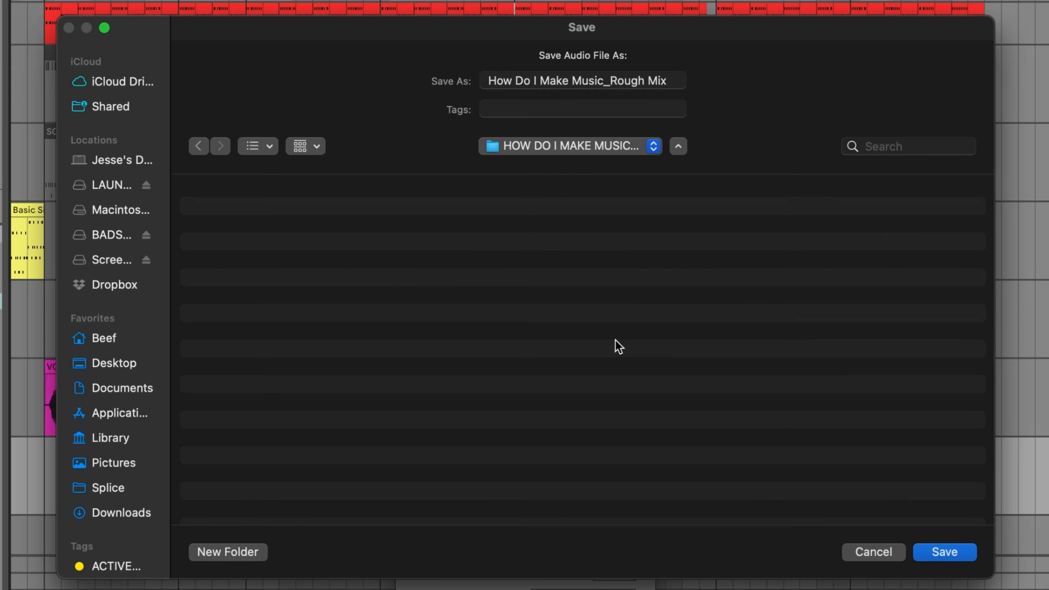
left_click(937, 561)
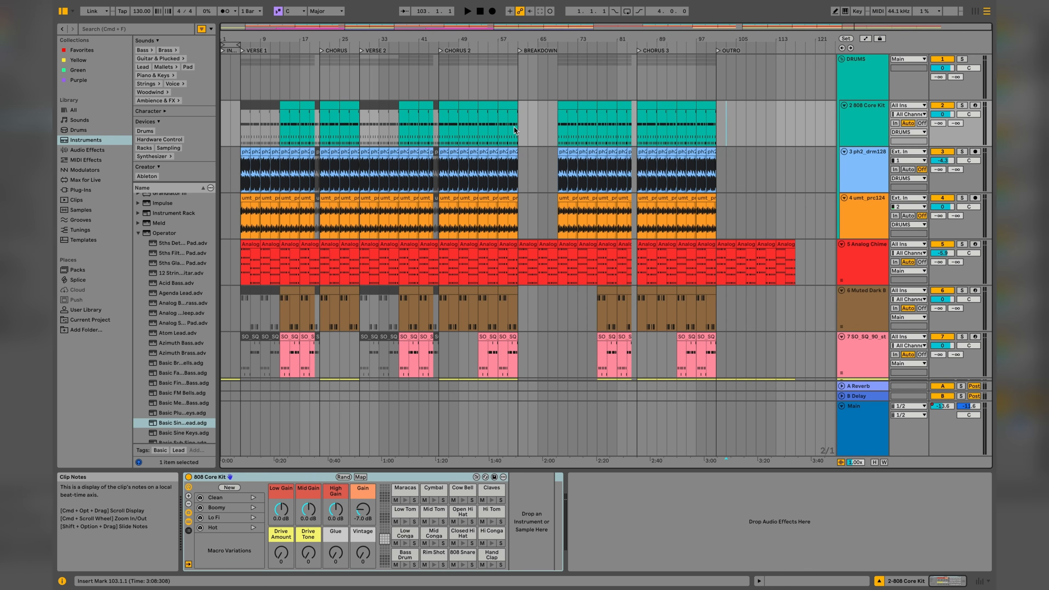
Copy an active 808 Core Kit clip from the arrangement's VERSE 1 into that track's first Session View slot.
key("Tab")
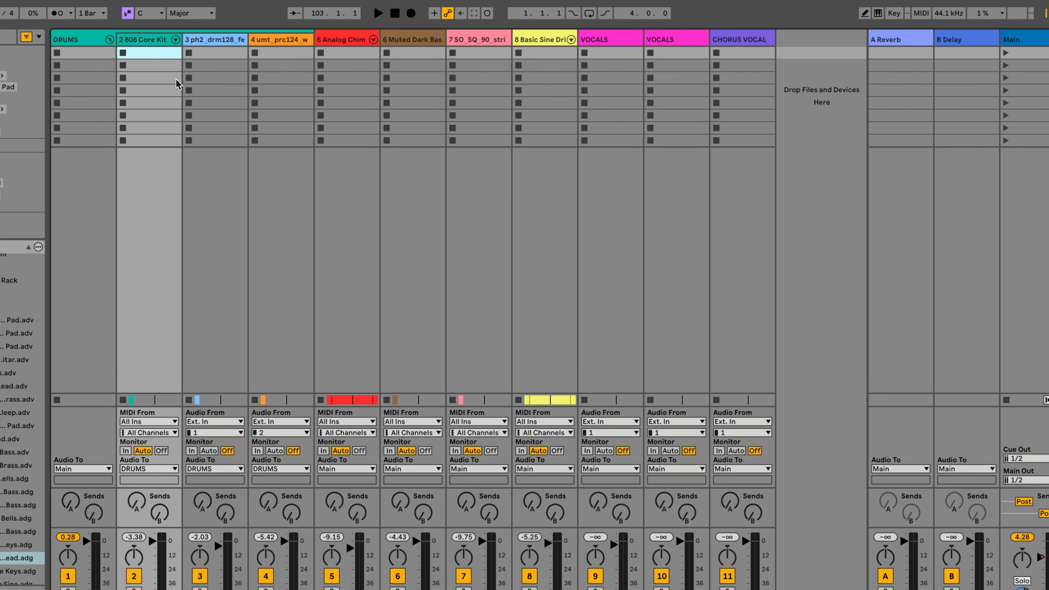
key("Tab")
left_click(136, 135)
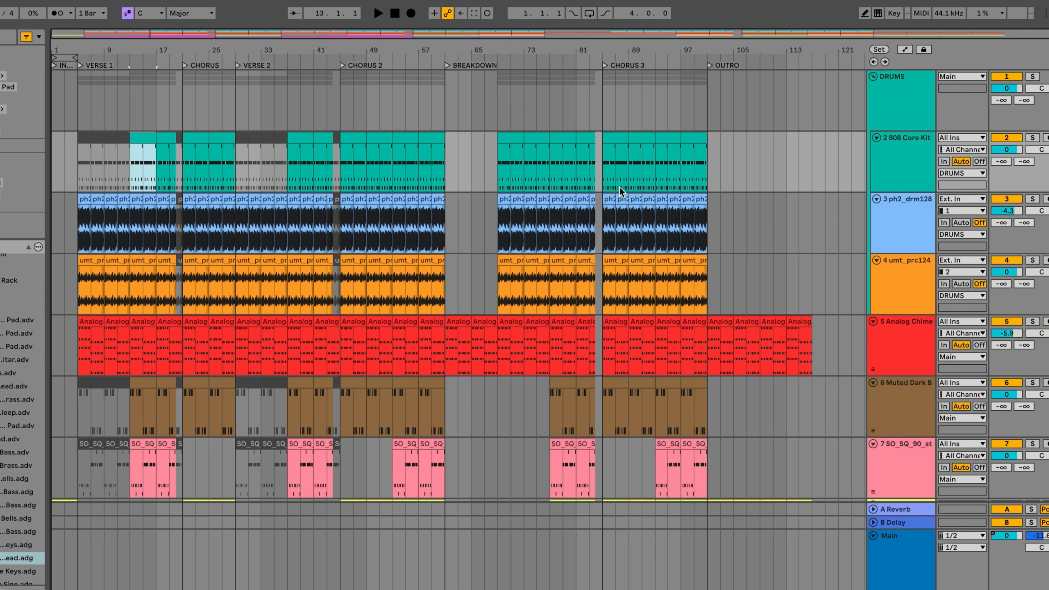
key("Tab")
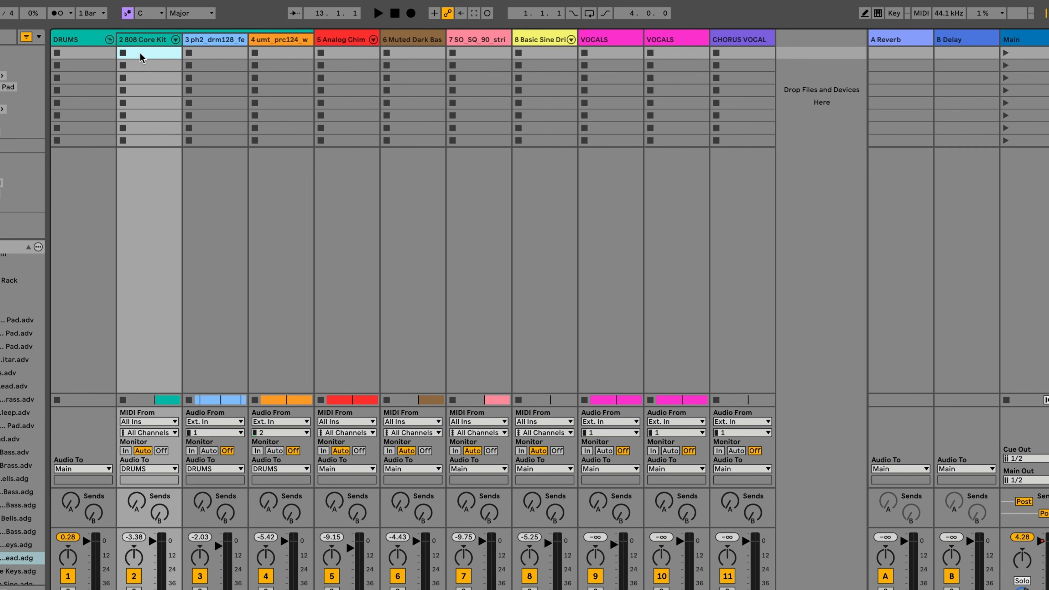
Copy the ph2_drm128 and umt_prc124 arrangement clips into their tracks' first Session View slots.
key("Tab")
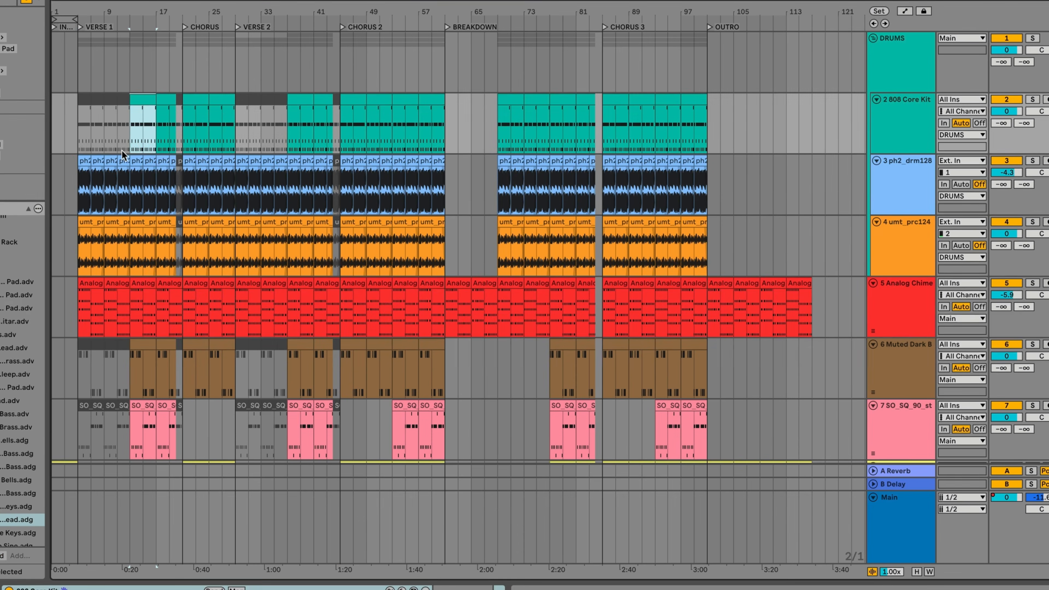
left_click(83, 160)
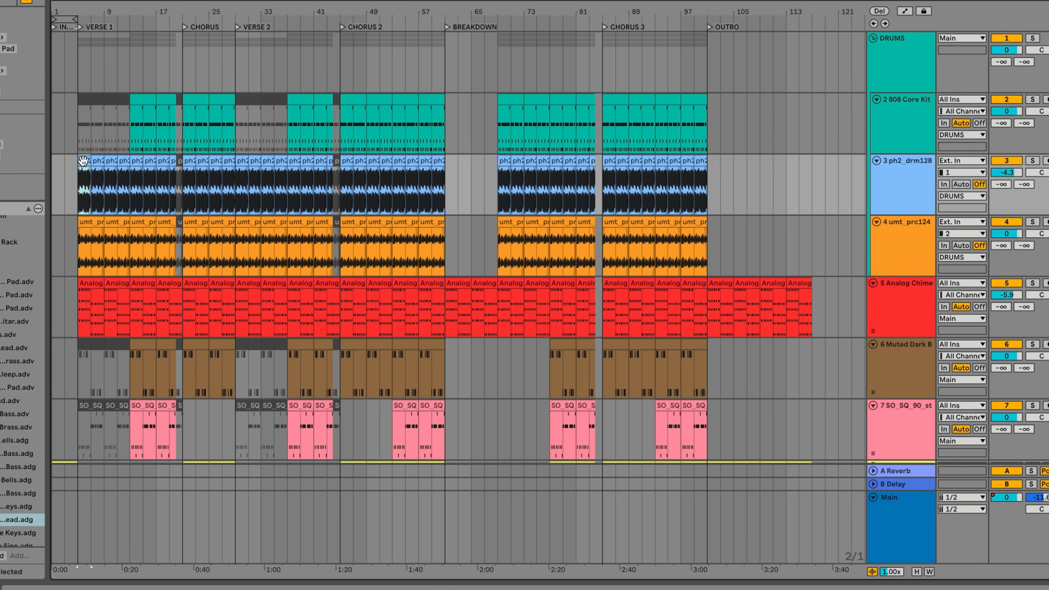
key("Tab")
left_click(220, 54)
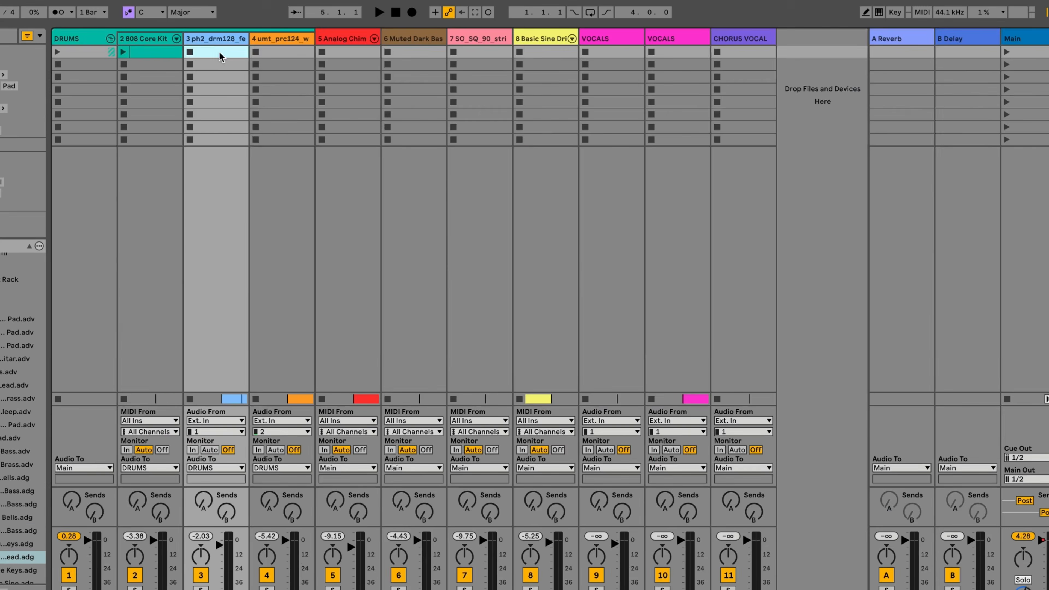
key("super+v")
left_click(276, 53)
Copy the first Analog Chime clip from the arrangement into that track's first Session View slot.
key("Tab")
left_click(88, 320)
key("Tab")
left_click(347, 55)
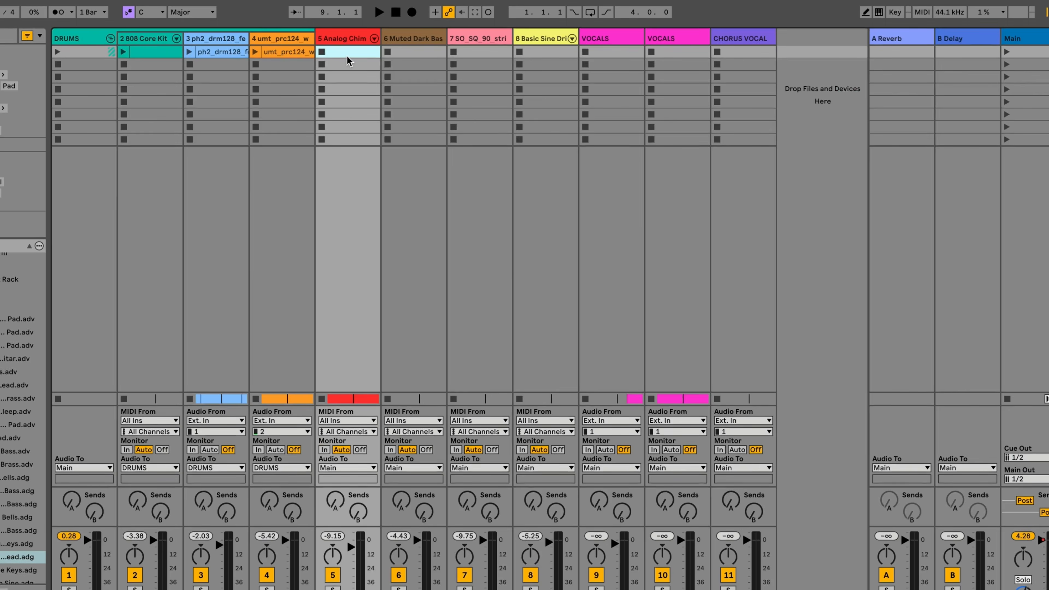
key("super+v")
Copy a Muted Dark Bass, an SO_SQ_90 strings and a Basic Sine Drive Lead clip into their tracks' first Session View slots.
key("Tab")
left_click(147, 382)
key("Tab")
left_click(414, 54)
key("super+v")
key("Tab")
left_click(146, 445)
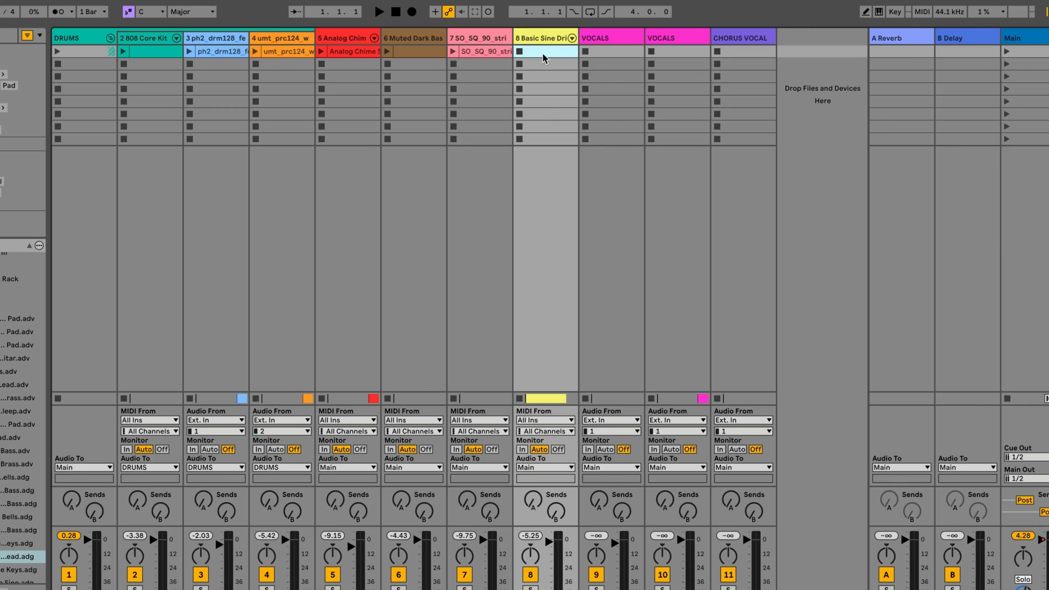
key("super+v")
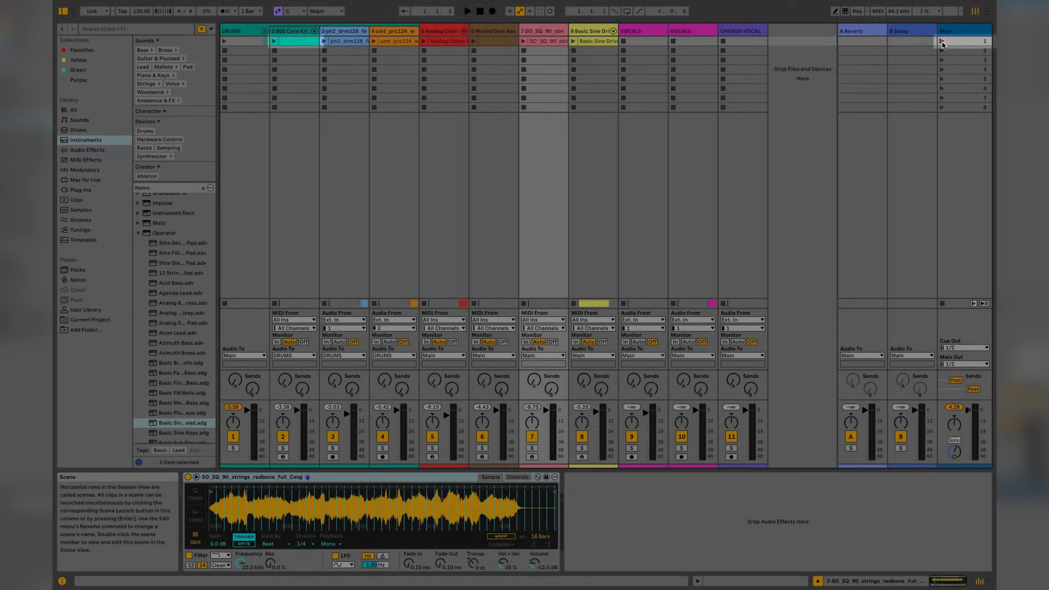
Launch scene 1 to listen to all its clips together, and stop playback.
left_click(942, 42)
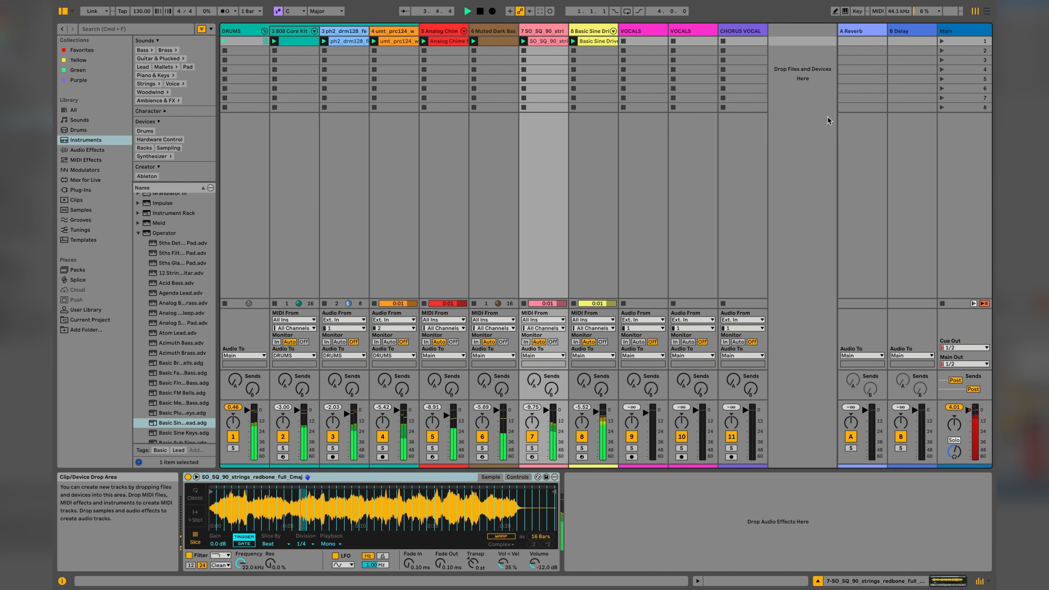
key("space")
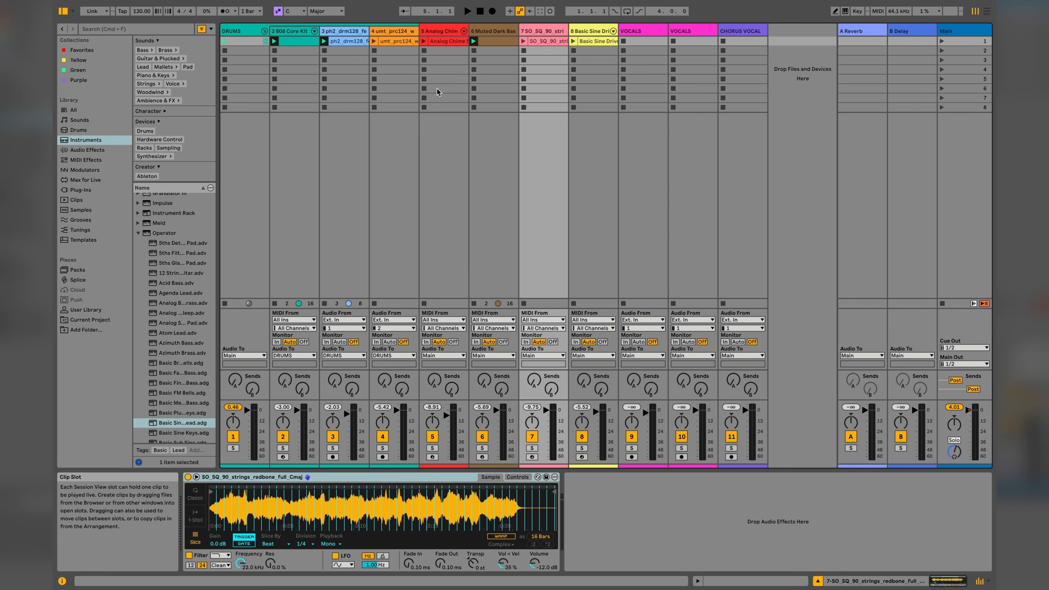
Move every scene 1 clip except the Basic Sine Drive Lead down into scene 2.
left_click_drag(296, 41, 298, 53)
left_click_drag(346, 41, 395, 51)
left_click_drag(438, 41, 546, 51)
Duplicate the row of clips in scene 2 into scenes 3 and 4.
left_click(303, 51, "shift")
left_click(292, 61)
key("super+v")
left_click(289, 71)
key("super+v")
Delete the 808 Core Kit, Muted Dark Bass and strings clips from scene 2 and the strings clip from scene 3.
left_click(299, 51)
key("Delete")
left_click(485, 52)
key("Delete")
left_click(539, 52)
key("Delete")
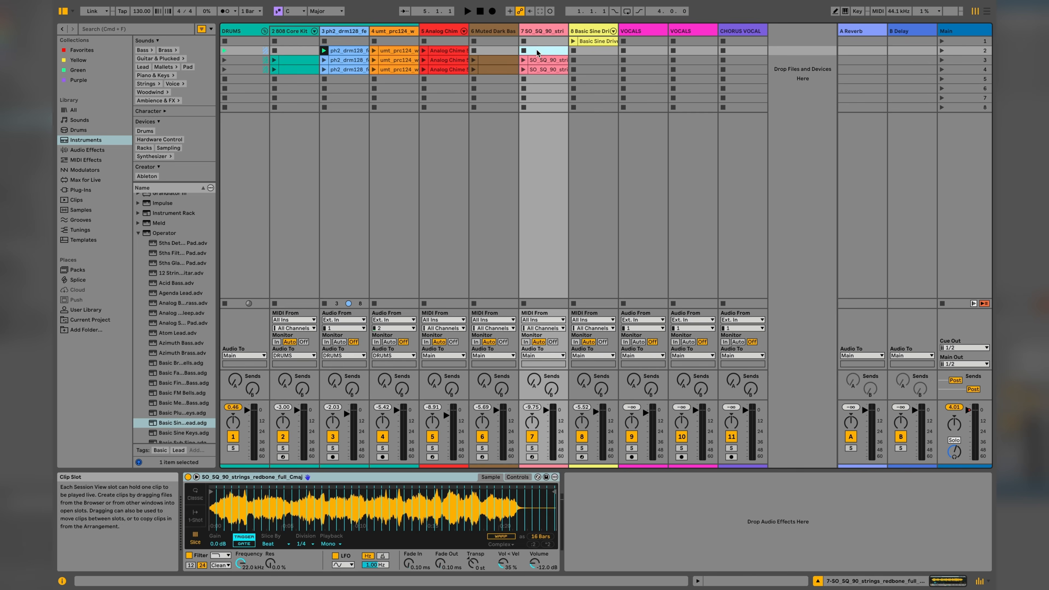
left_click(541, 60)
key("Delete")
Copy the full row of clips from scene 4 into scene 5.
left_click(299, 70)
left_click(546, 71, "shift")
key("super+c")
left_click(298, 80)
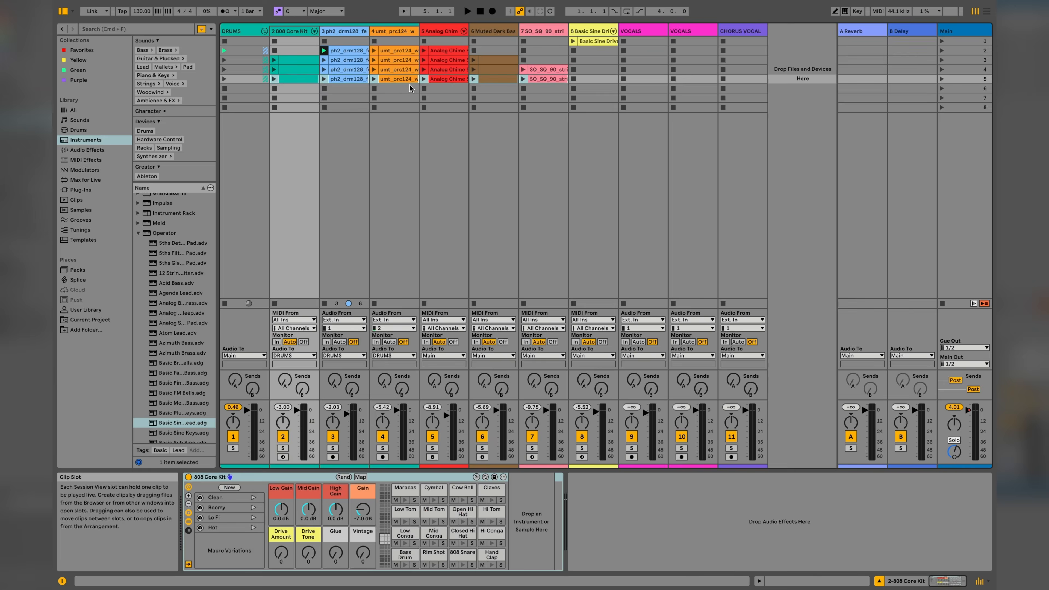
key("super+v")
Copy the Basic Sine Drive Lead clip from scene 1 into scene 5.
left_click(594, 42)
key("super+c")
left_click(588, 78)
key("super+v")
left_click(791, 62)
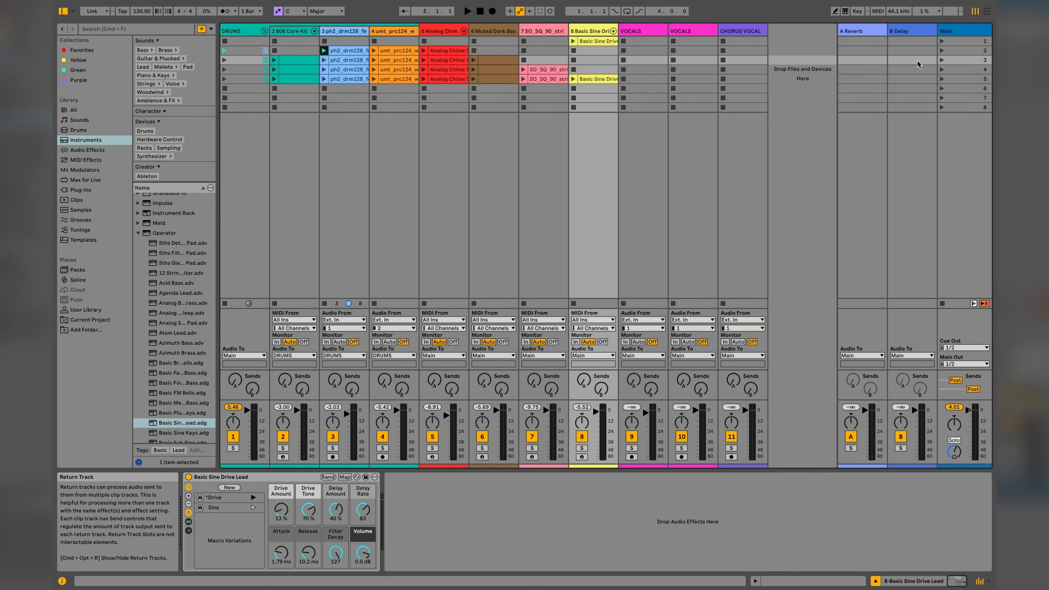
Name scenes 1 to 5 INTRO, VERSE, PRECHORUS, CHORUS and POST CHORUS.
left_click(957, 42)
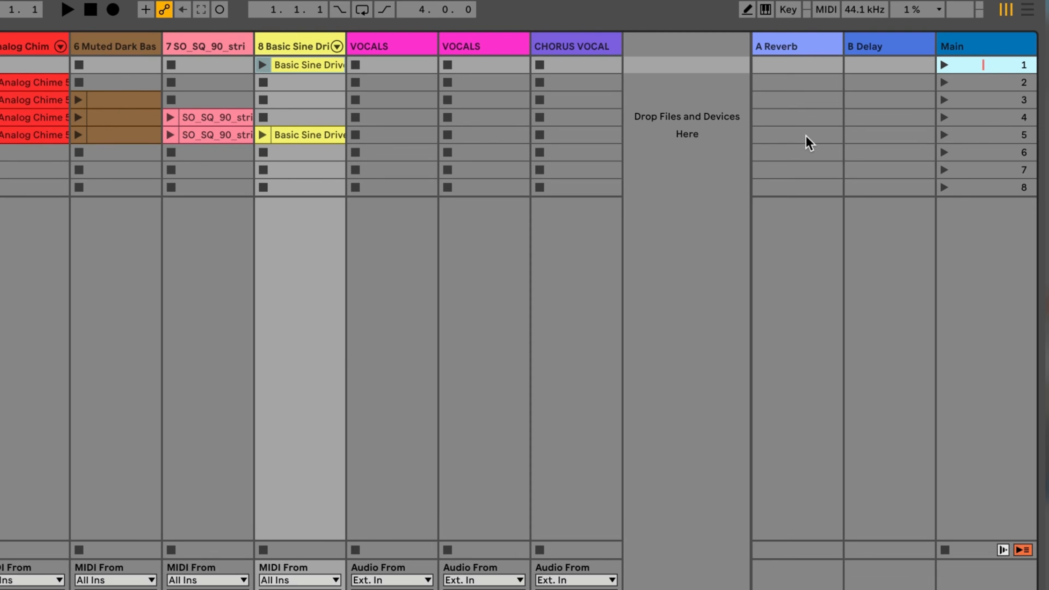
type("INTRO")
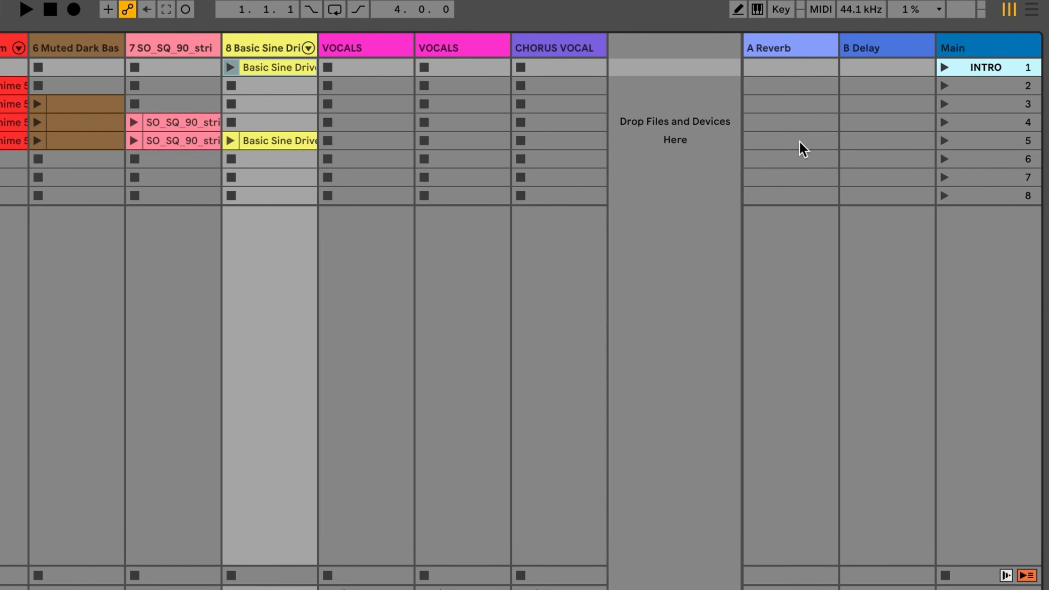
left_click(970, 88)
type("VERSE")
key("Tab")
type("PRECHORUS")
key("Tab")
type("CHORUS")
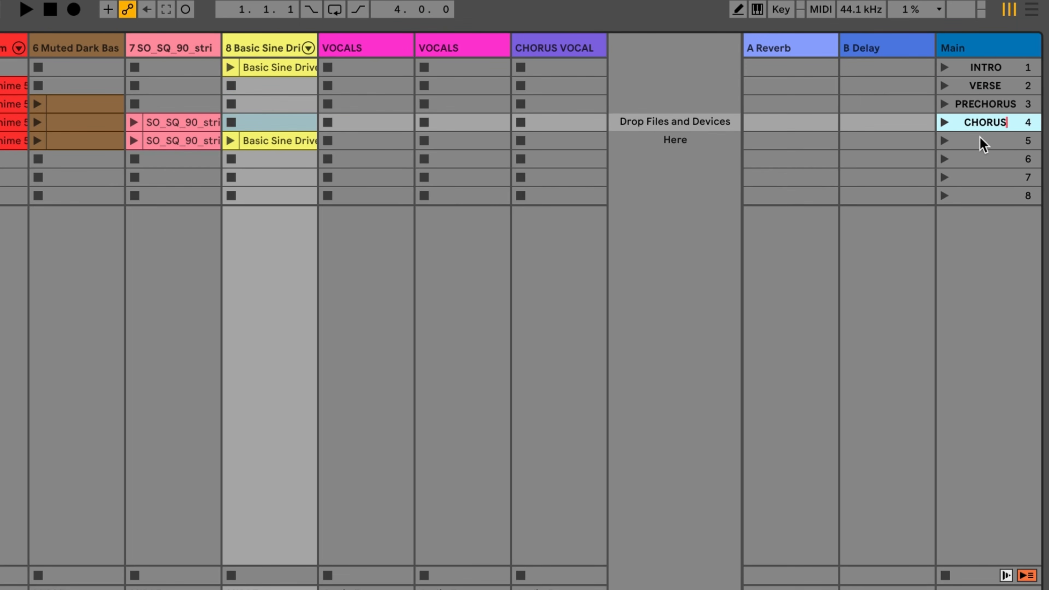
left_click(980, 141)
type("POST CHORUS")
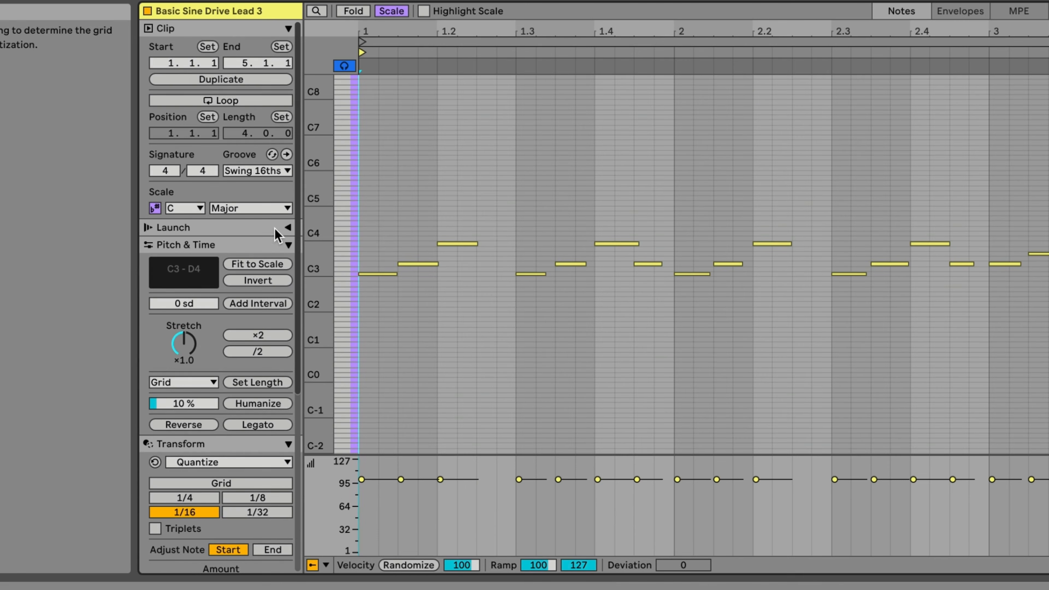
Enable looping for the Basic Sine Drive Lead 3 clip.
left_click(207, 100)
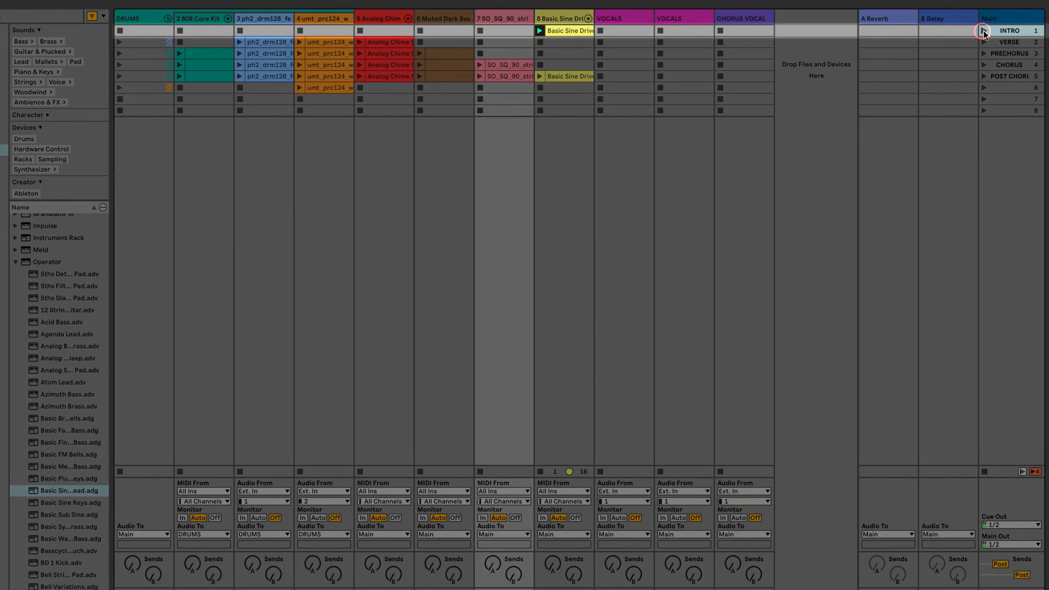
Launch the INTRO, VERSE, PRECHORUS, CHORUS and POST CHORUS scenes in order, opening the strings clip in CHORUS before the last launch.
left_click(983, 30)
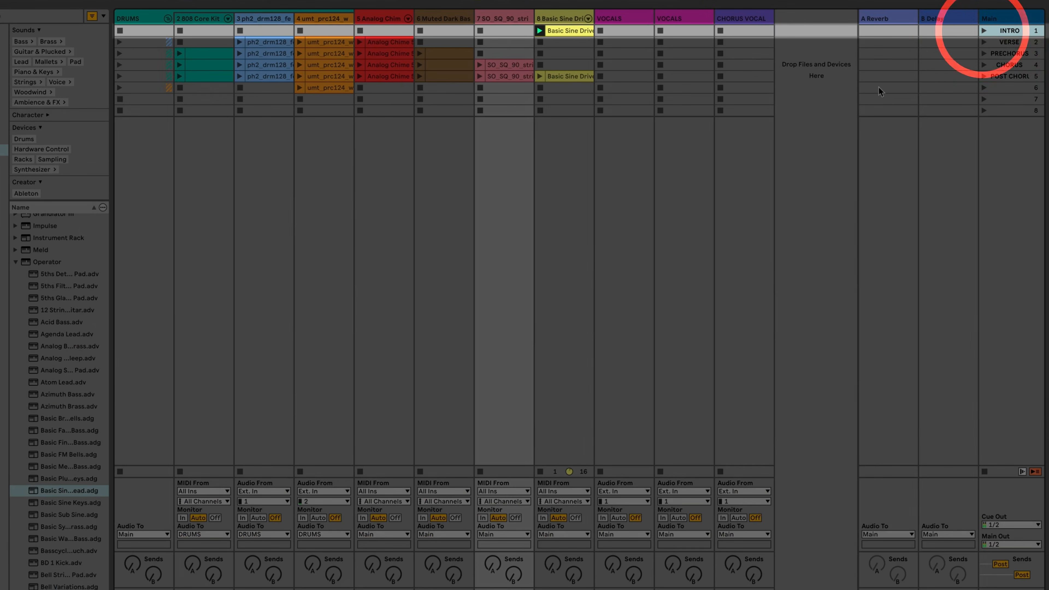
left_click(984, 42)
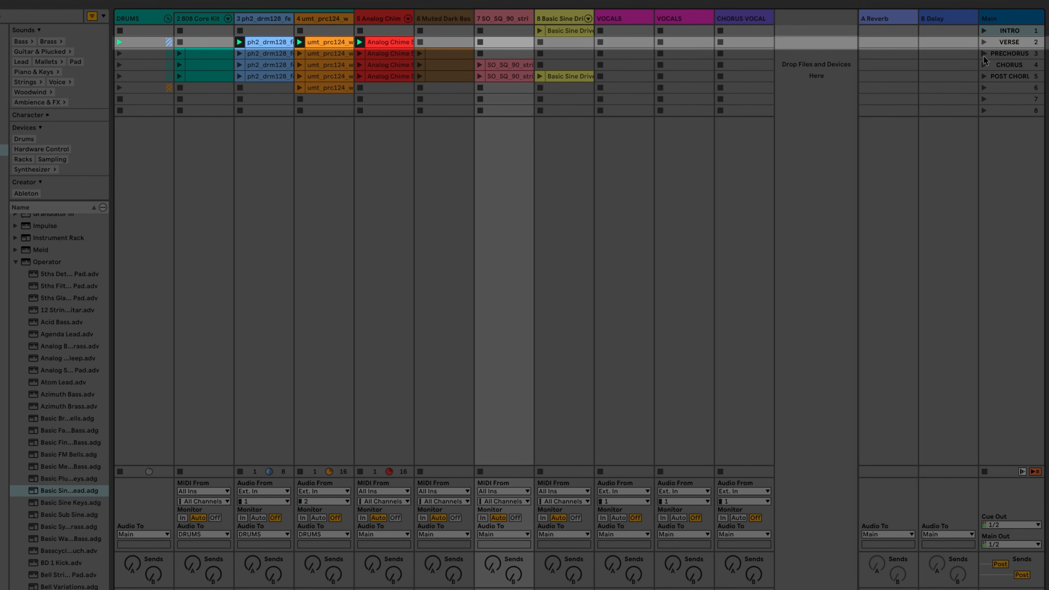
left_click(985, 53)
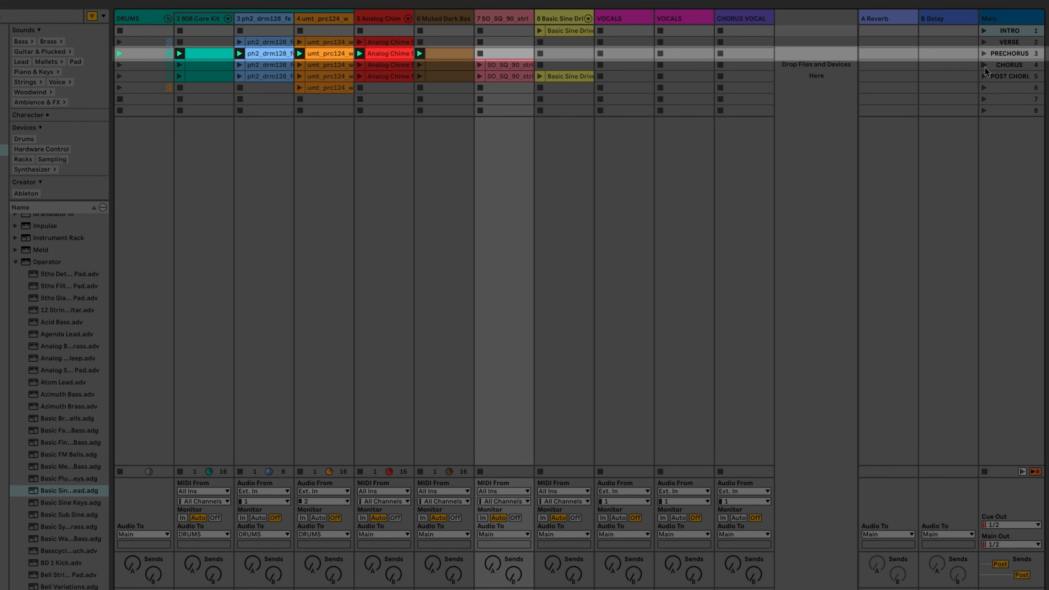
left_click(984, 66)
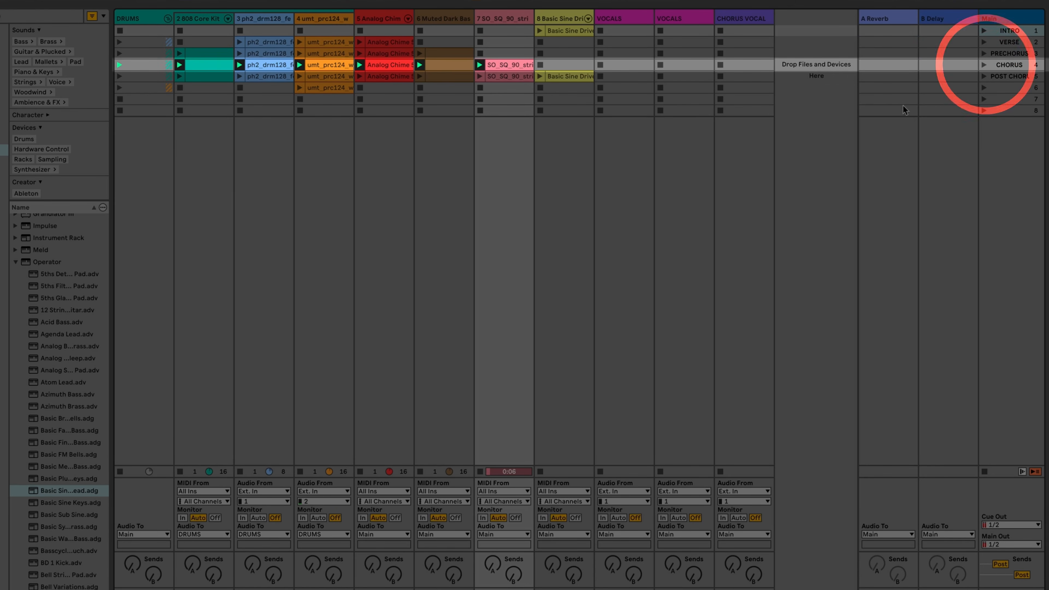
double_click(493, 67)
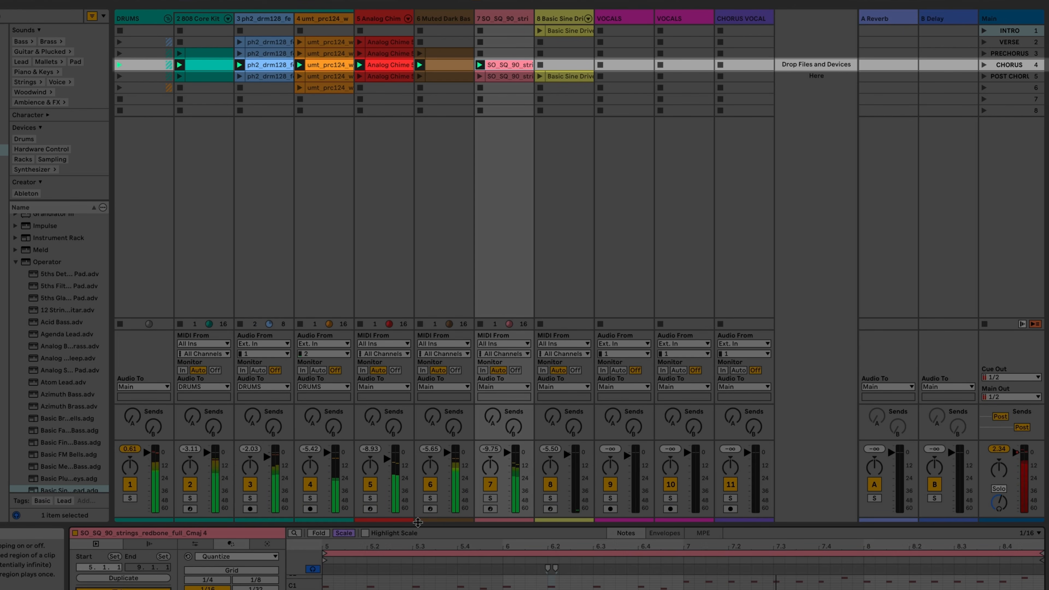
left_click(984, 76)
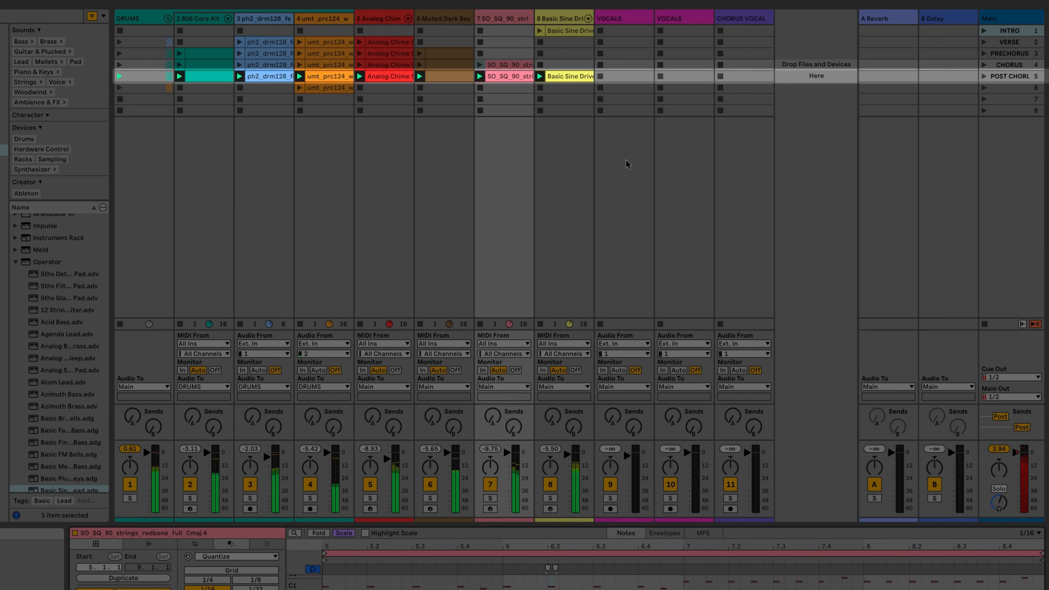